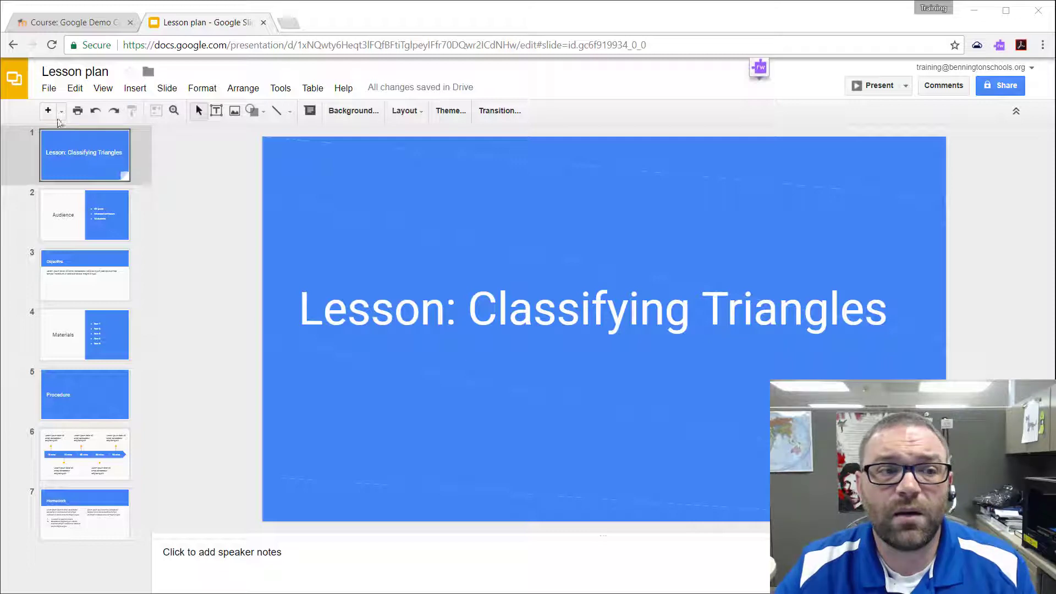
Bring up the Lesson plan's Publish to the web Embed options (Medium 960x569, 3-second auto-advance).
click(49, 89)
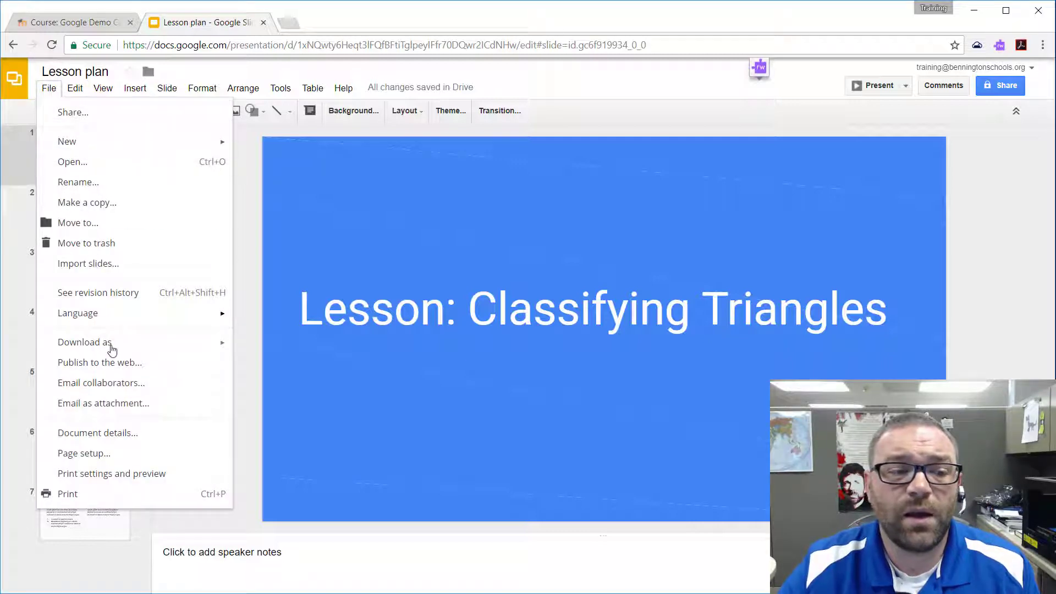
click(132, 367)
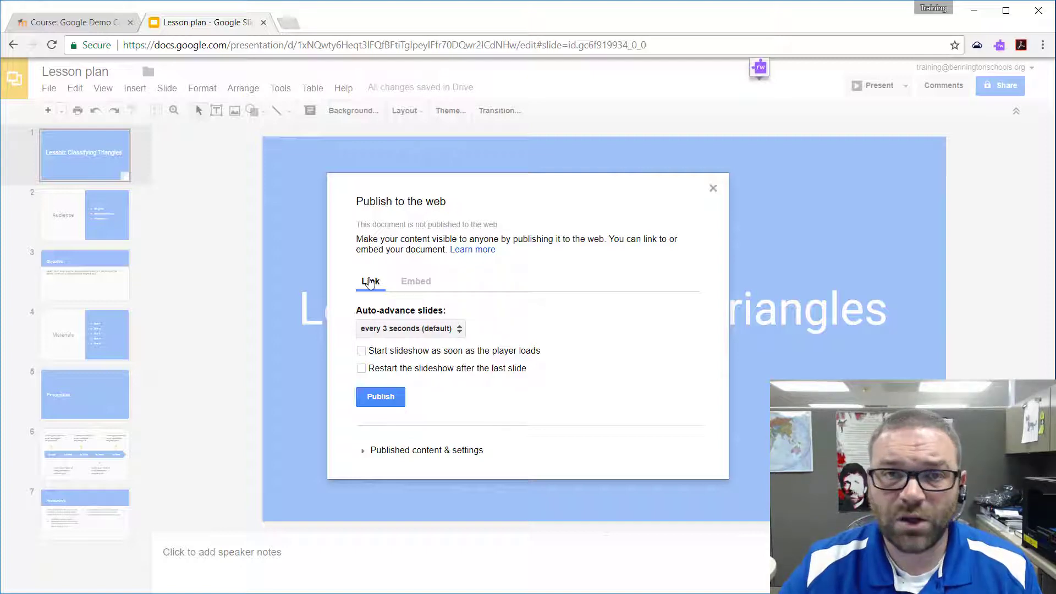
click(412, 284)
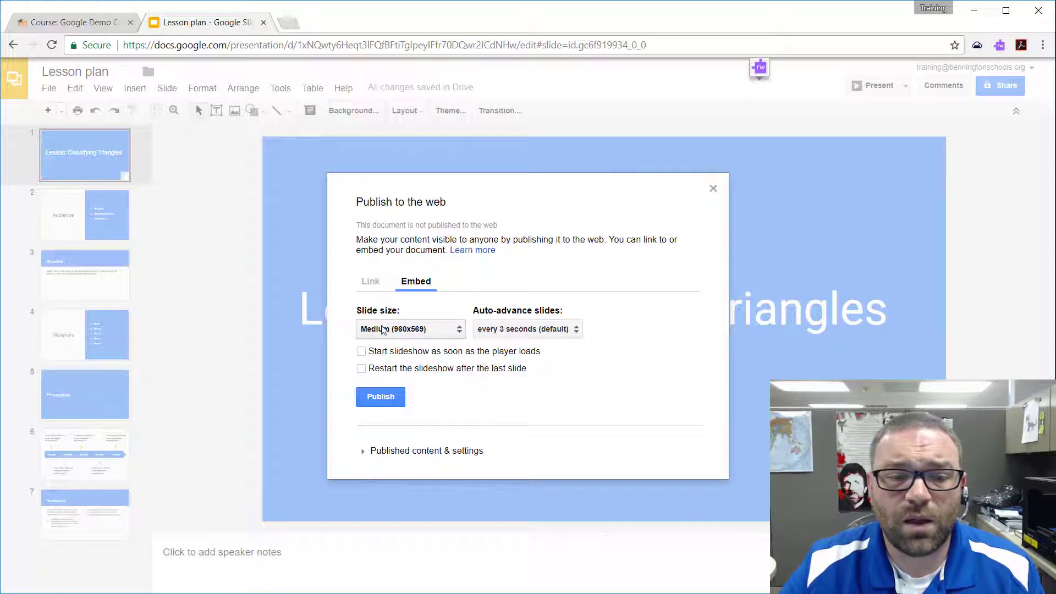
Publish the Lesson plan slides at Small (480x299) size and copy the generated embed code.
click(413, 329)
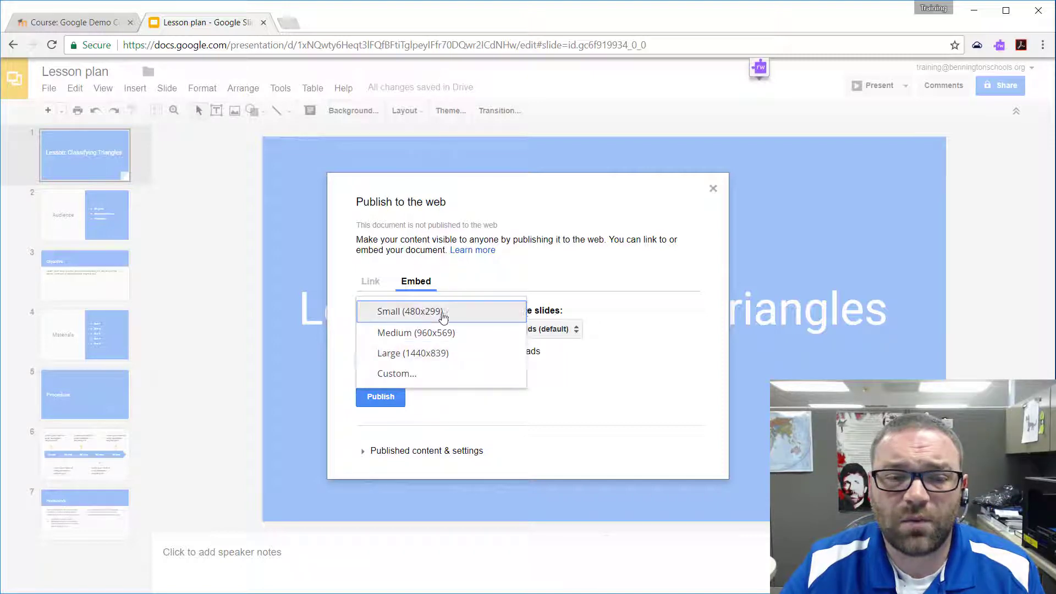
click(416, 319)
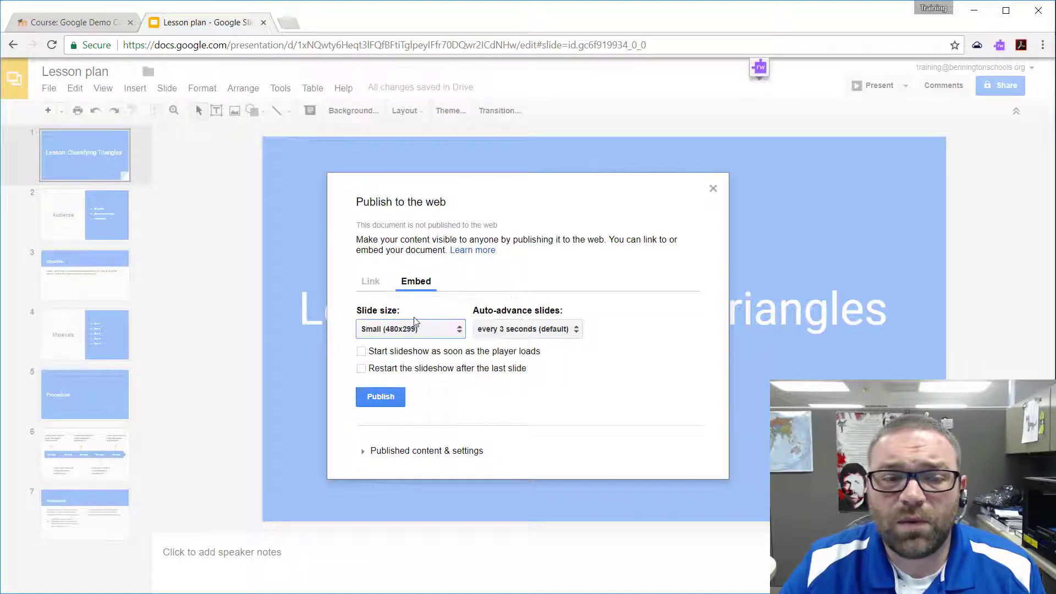
click(379, 399)
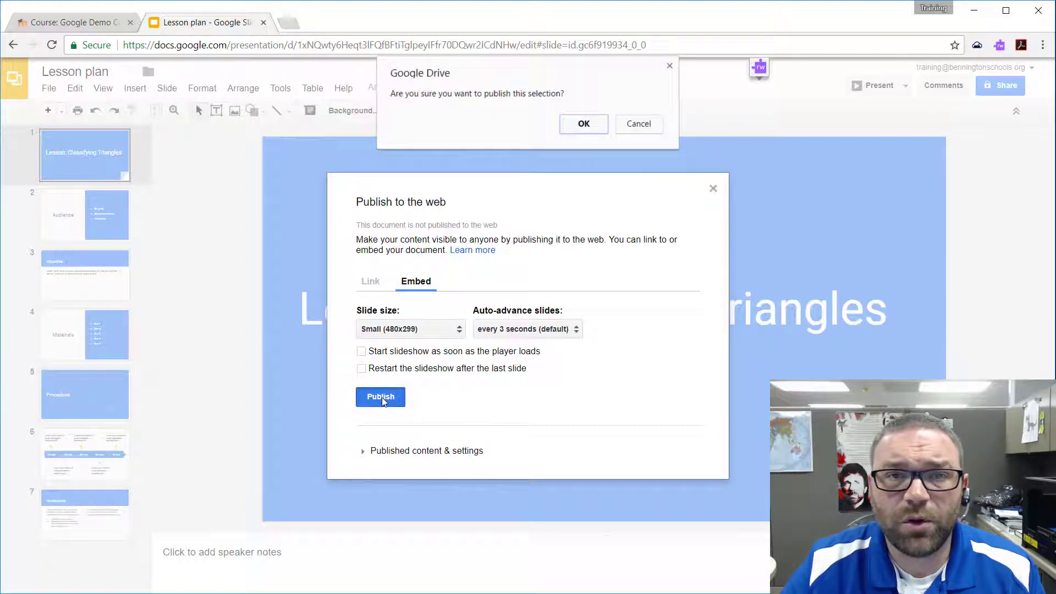
click(581, 124)
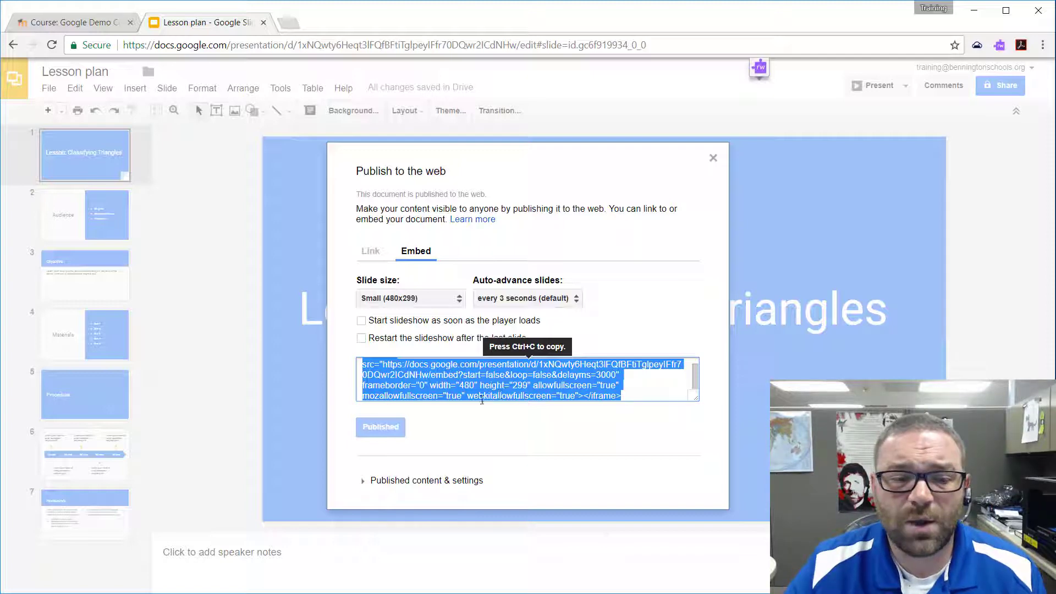
key(ctrl+c)
Switch to the Moodle Google Demo Course and turn editing on.
click(79, 25)
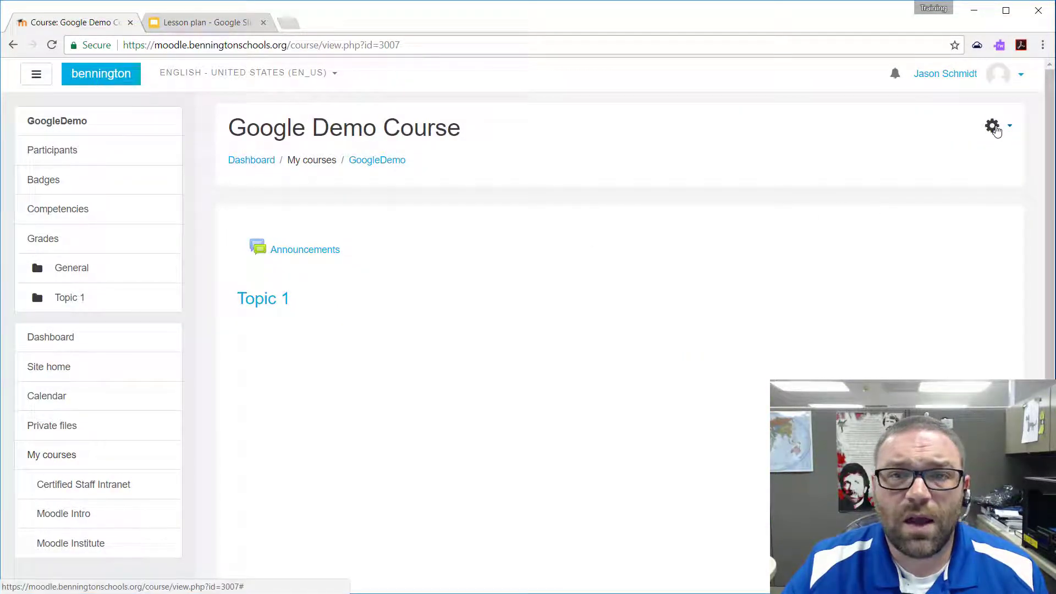
click(995, 128)
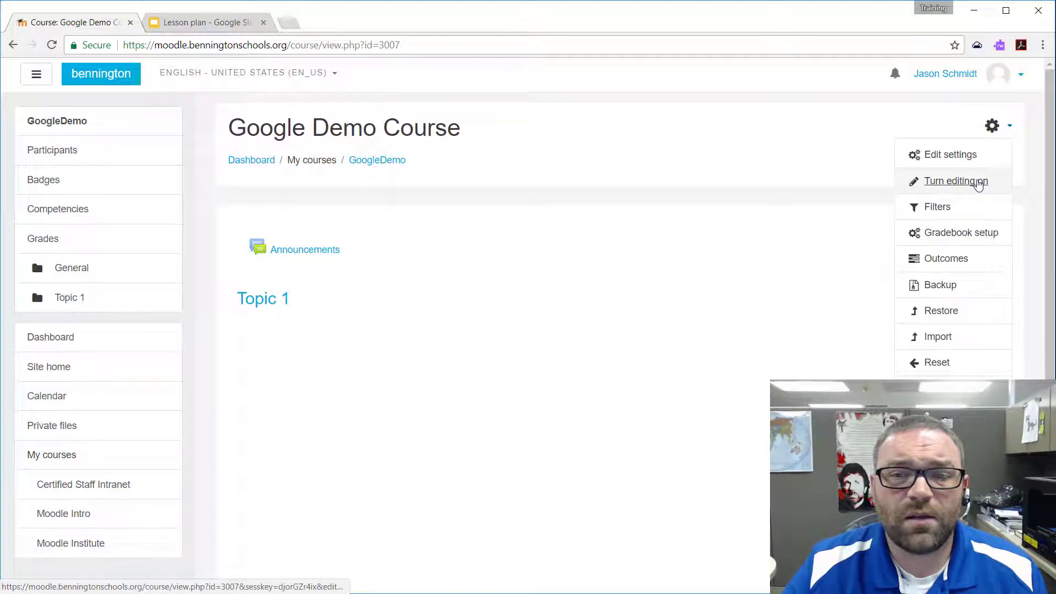
click(978, 183)
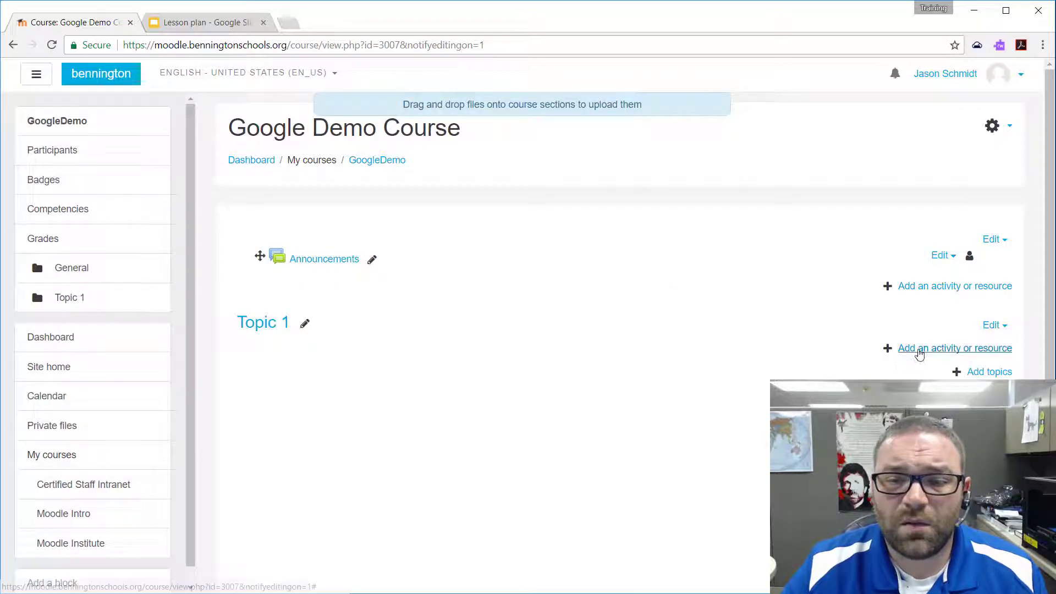
Choose Label as the new item to add to Topic 1.
click(919, 352)
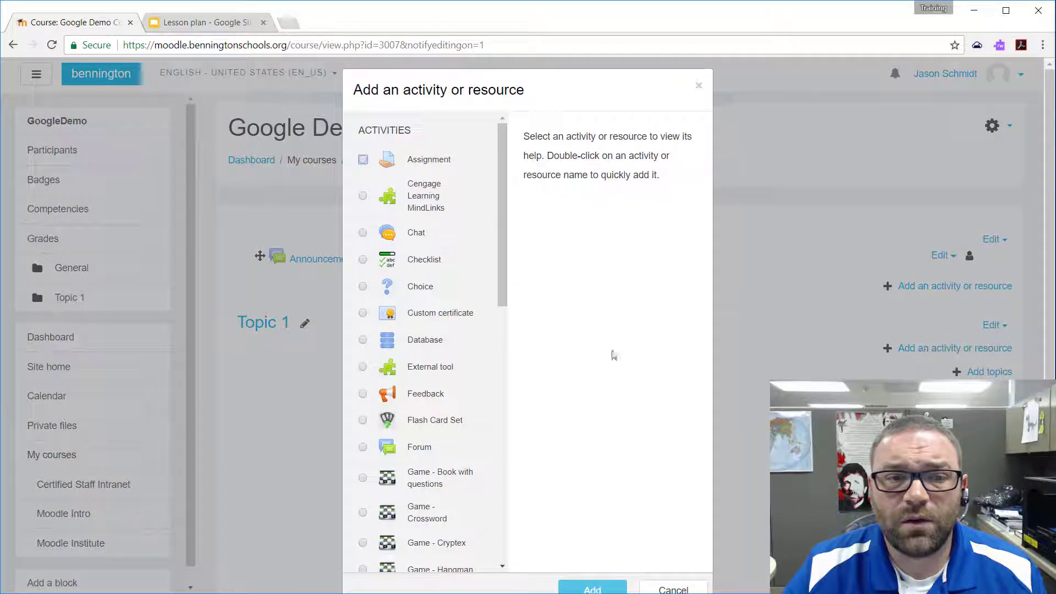
scroll(418, 330, down, 10)
scroll(432, 330, down, 3)
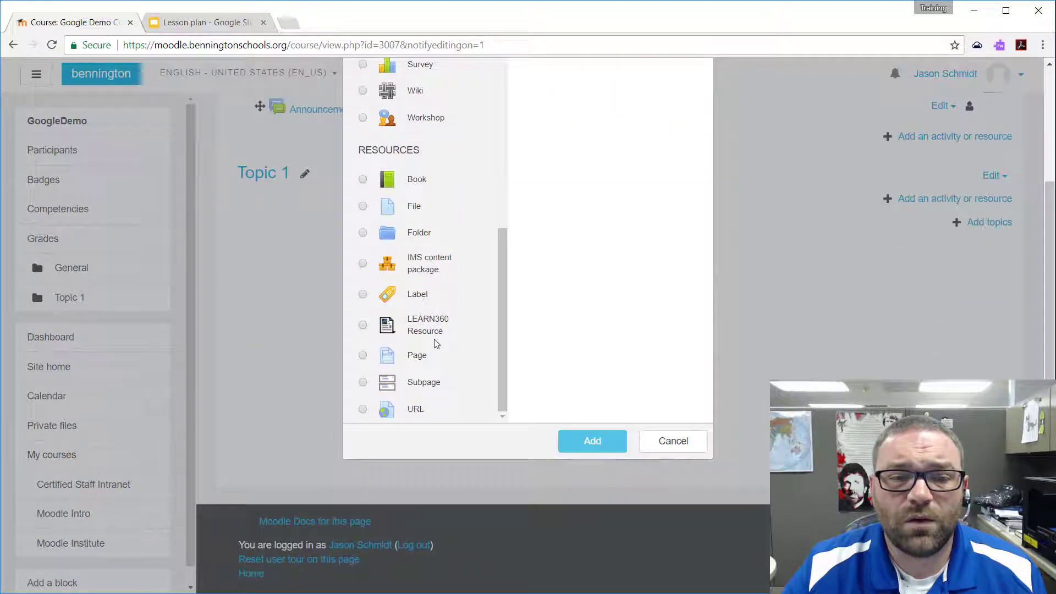
click(363, 294)
Paste the Slides embed code into the label's HTML so the 'Lesson: Classifying Triangles' player previews.
click(588, 440)
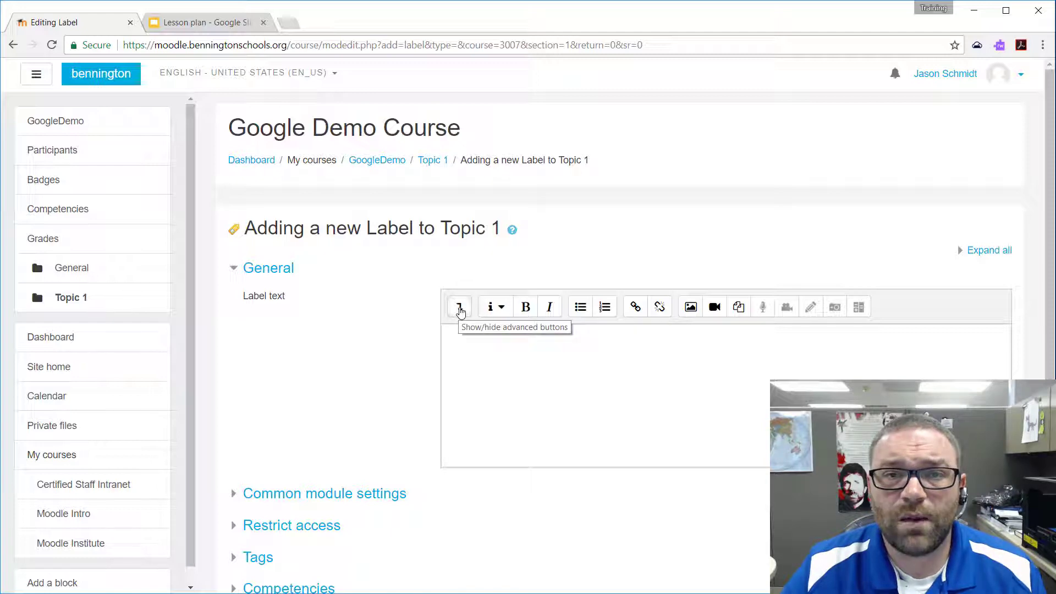
click(460, 308)
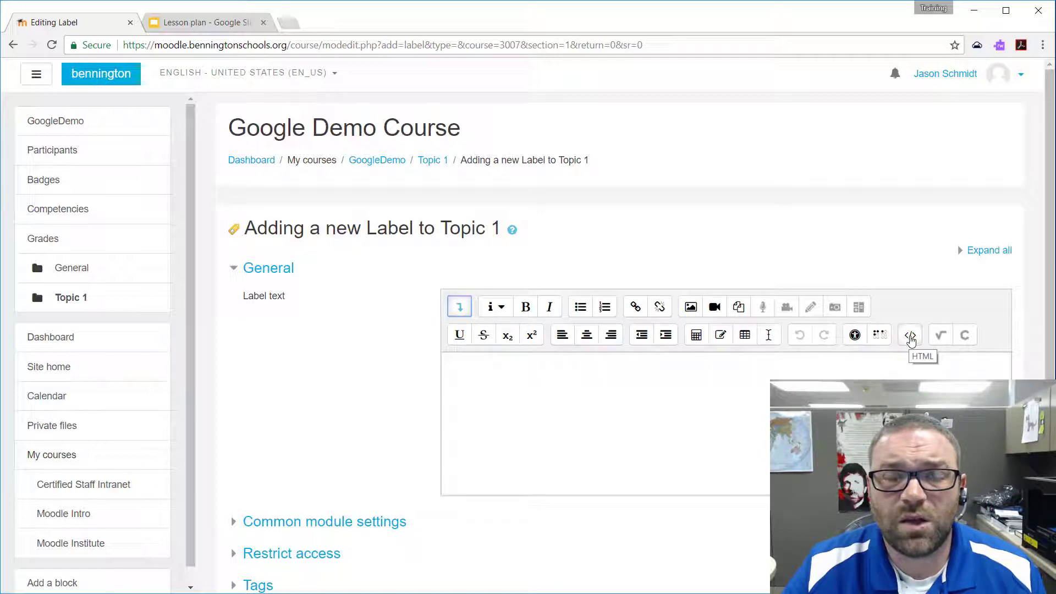
click(911, 337)
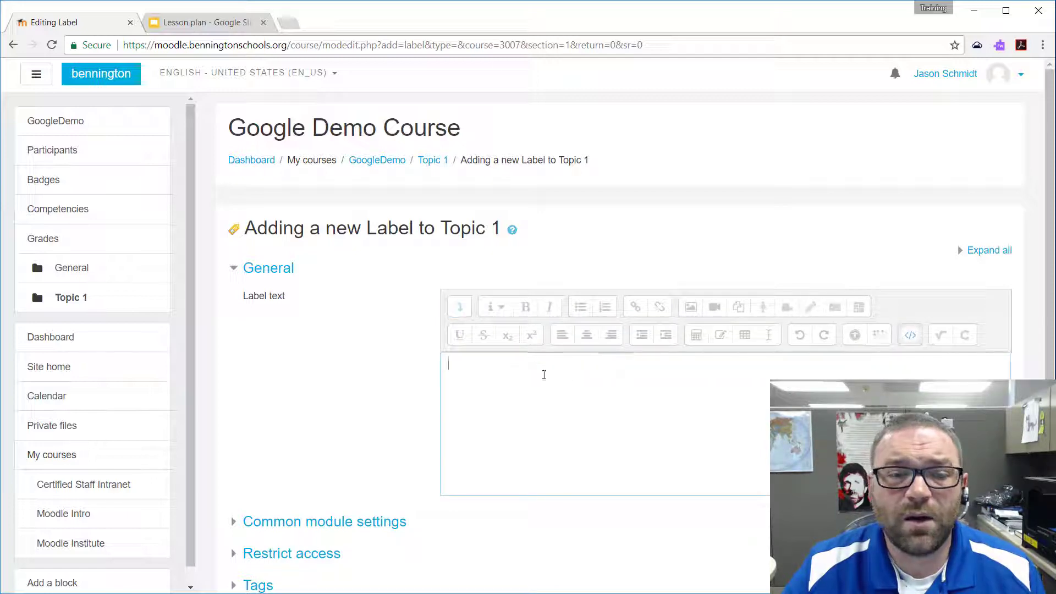
click(561, 392)
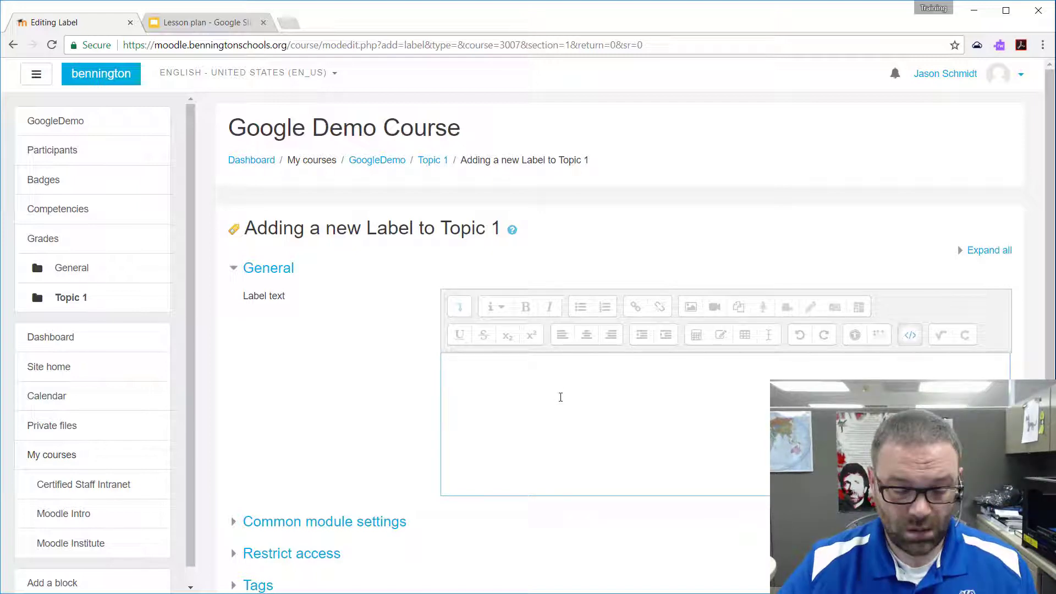
key(ctrl+v)
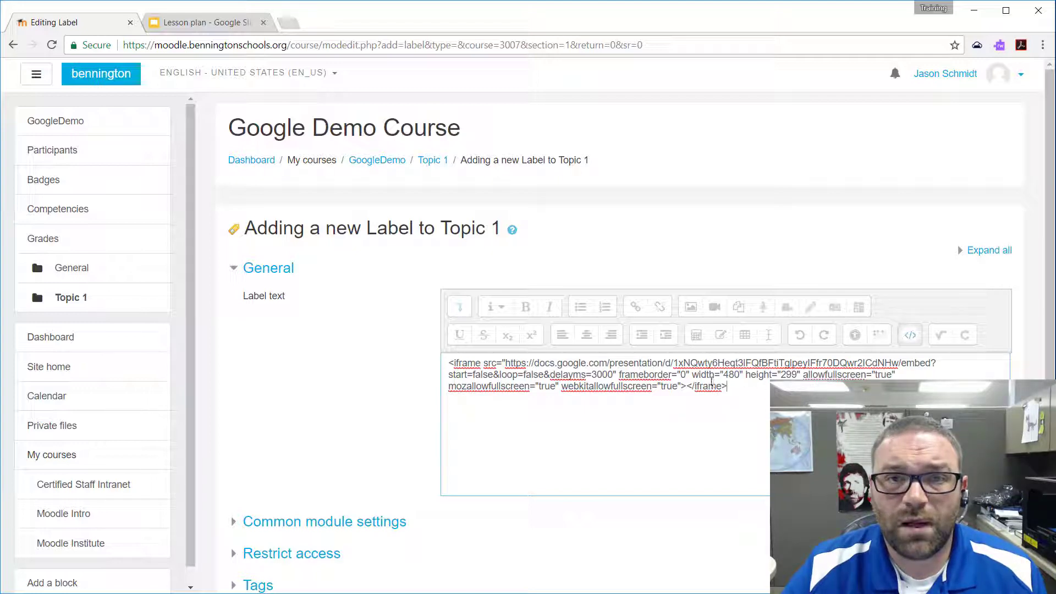
scroll(403, 335, down, 2)
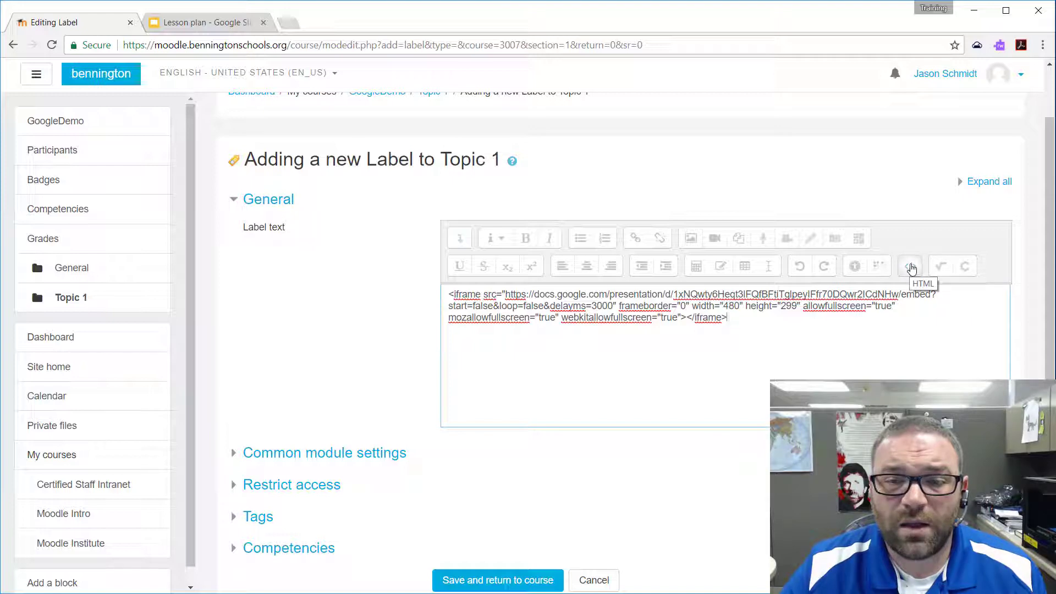
click(910, 267)
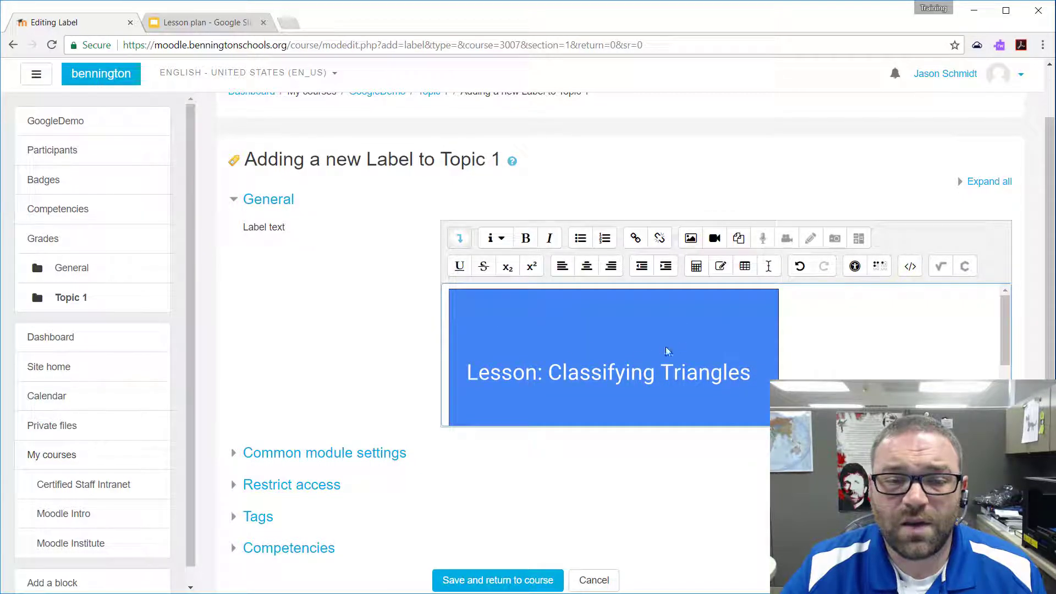
scroll(498, 474, down, 1)
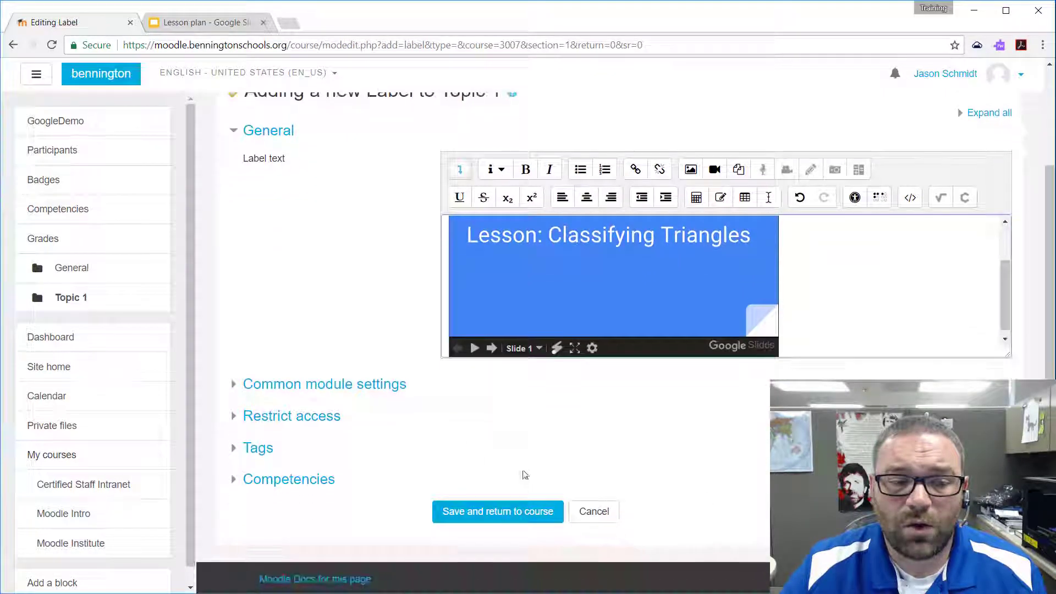
Save the label and confirm the 'Lesson: Classifying Triangles' slideshow shows under Topic 1.
click(491, 512)
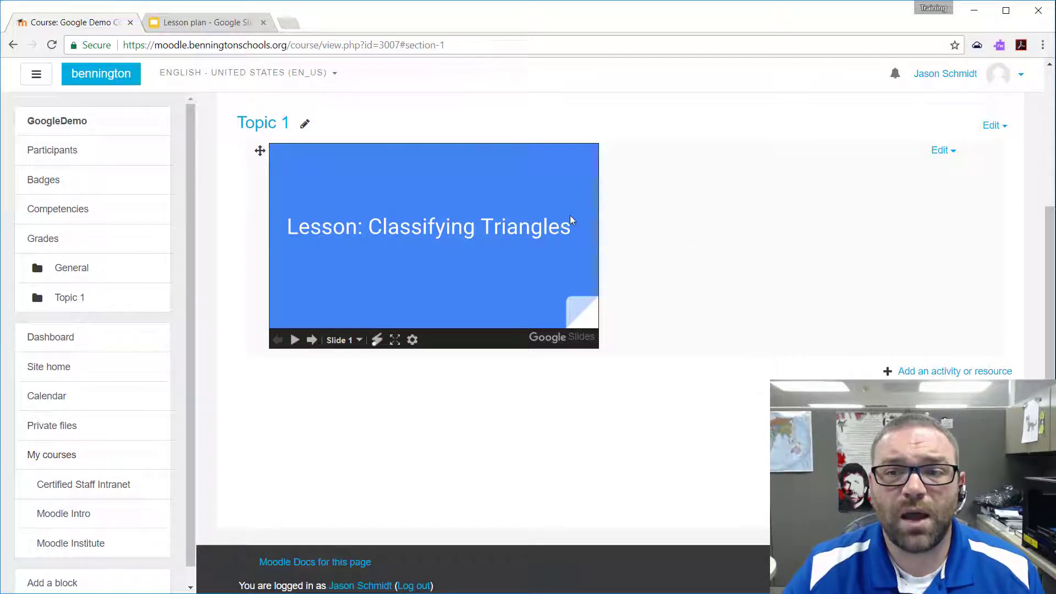
scroll(770, 248, up, 3)
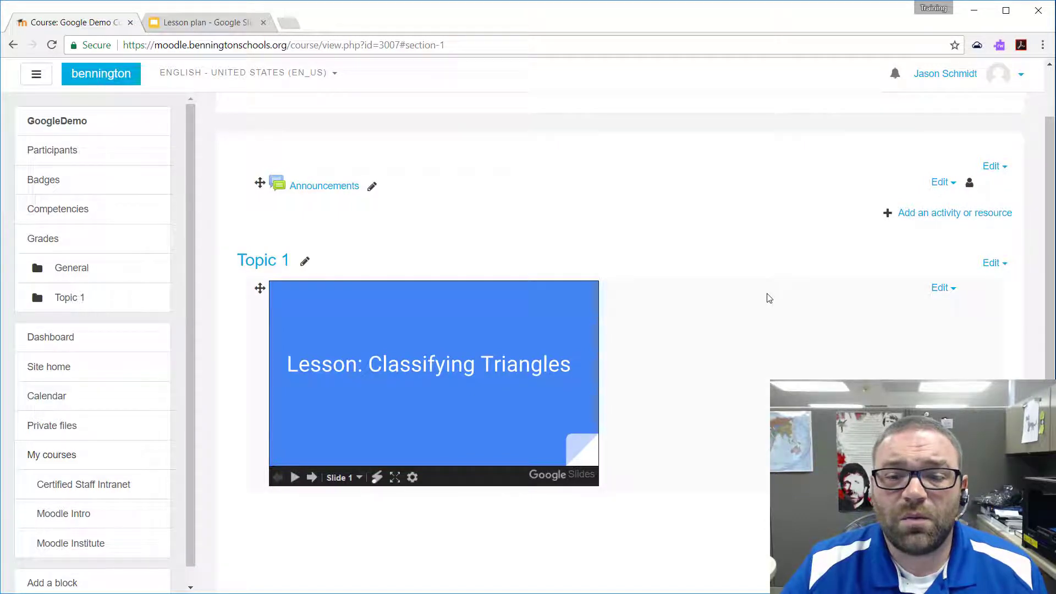
scroll(769, 298, down, 3)
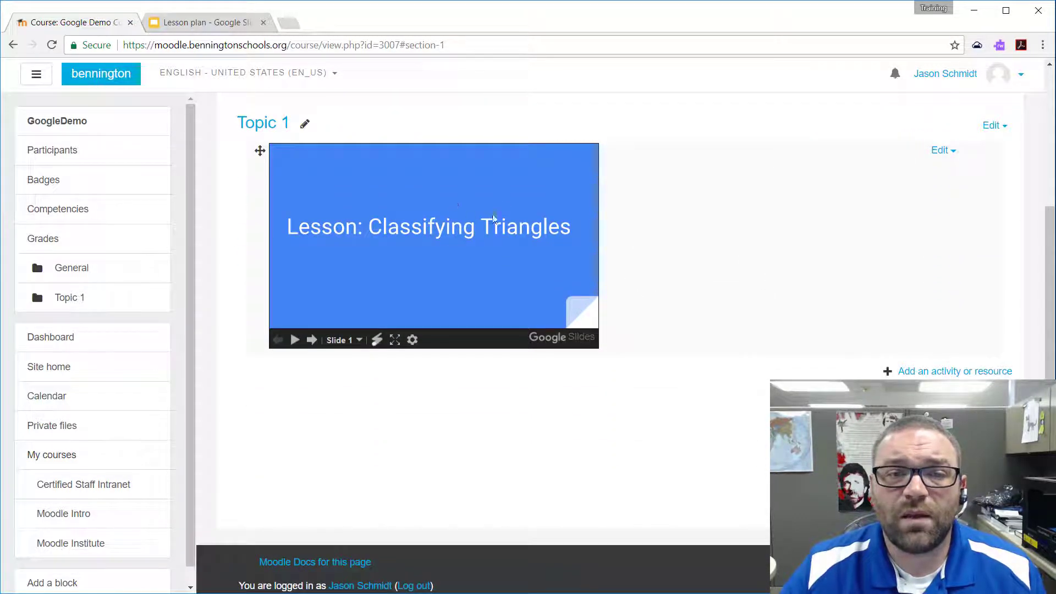
Start adding a new Page resource to Topic 1.
click(946, 372)
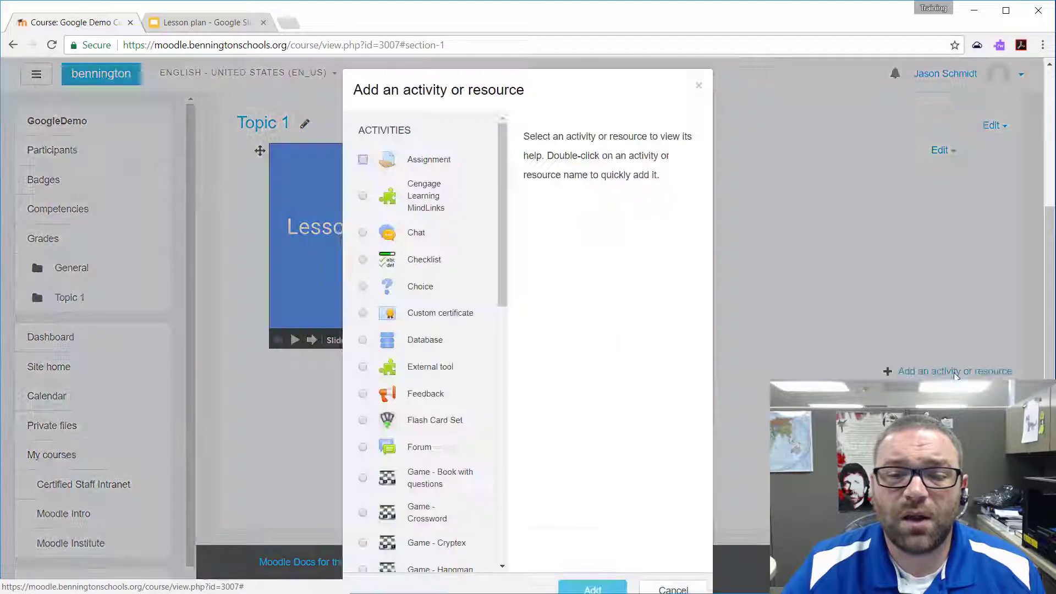
scroll(431, 215, down, 10)
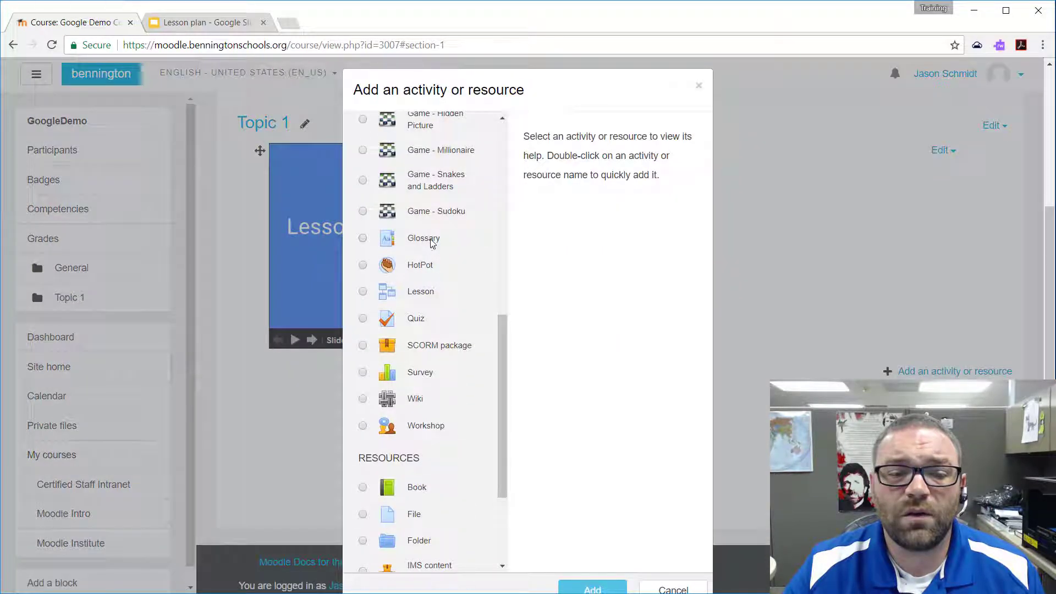
click(423, 507)
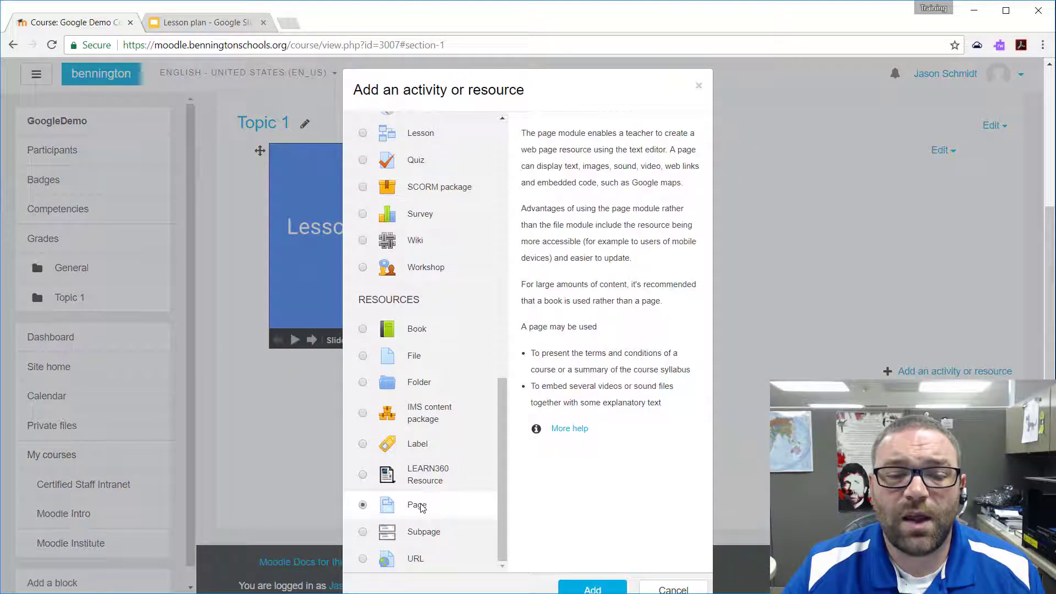
click(586, 586)
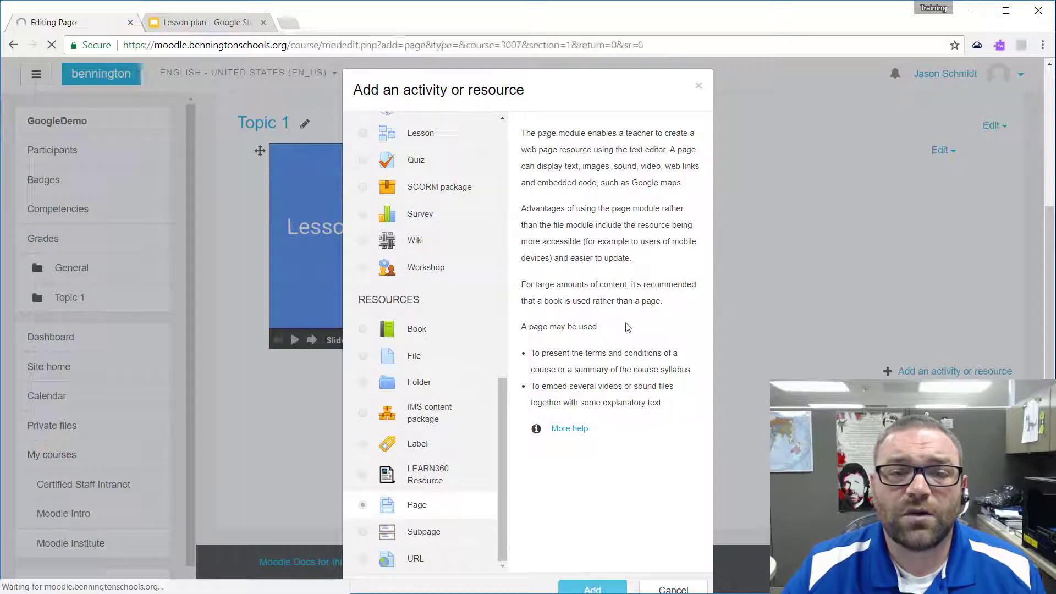
Paste the Google Slides iframe embed code into the Page content as raw HTML.
scroll(418, 242, down, 3)
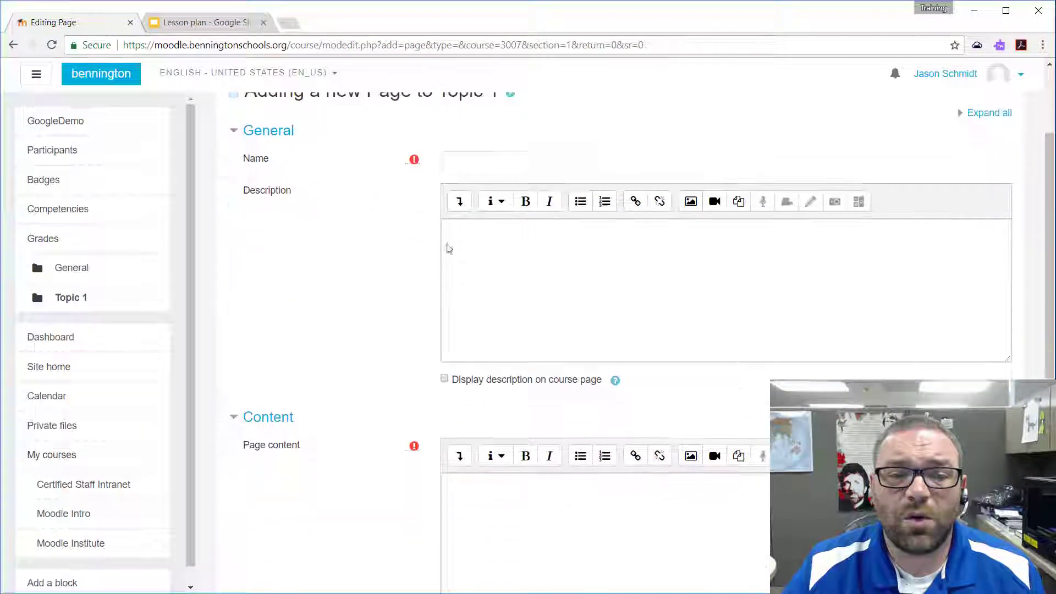
click(455, 203)
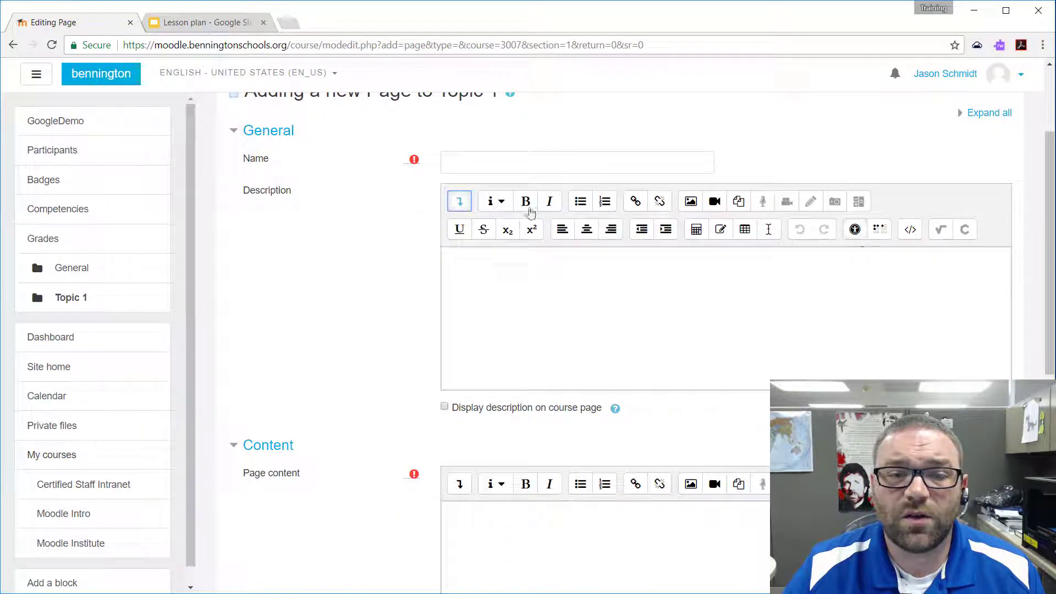
scroll(385, 275, down, 3)
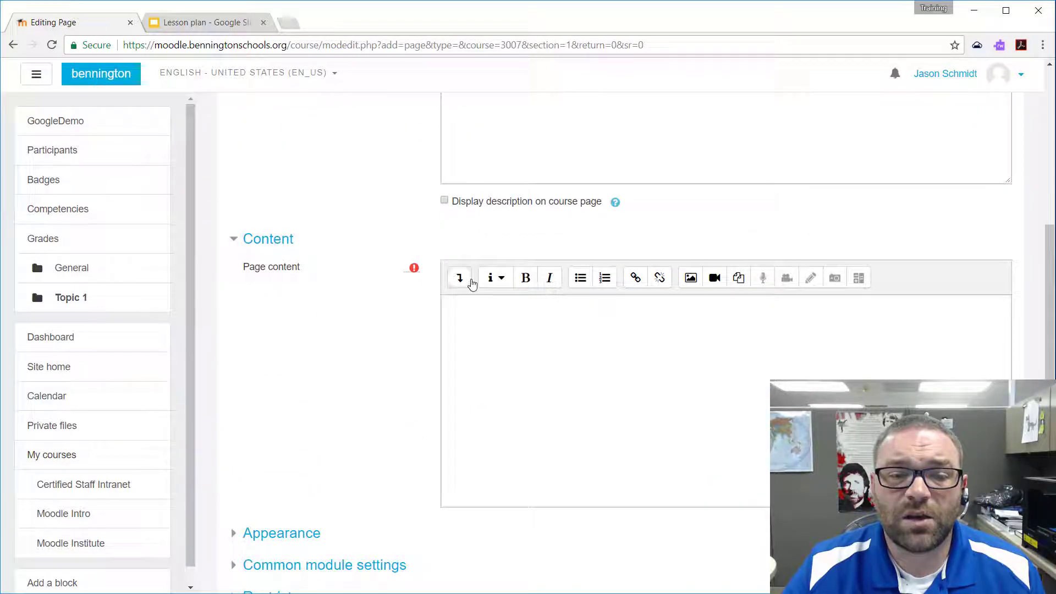
click(462, 282)
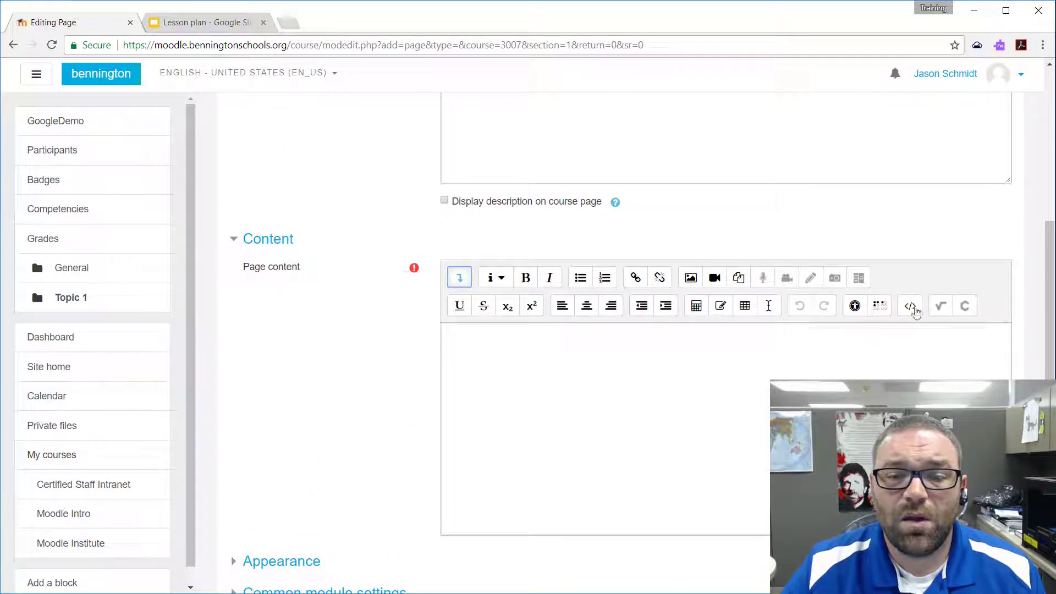
click(911, 305)
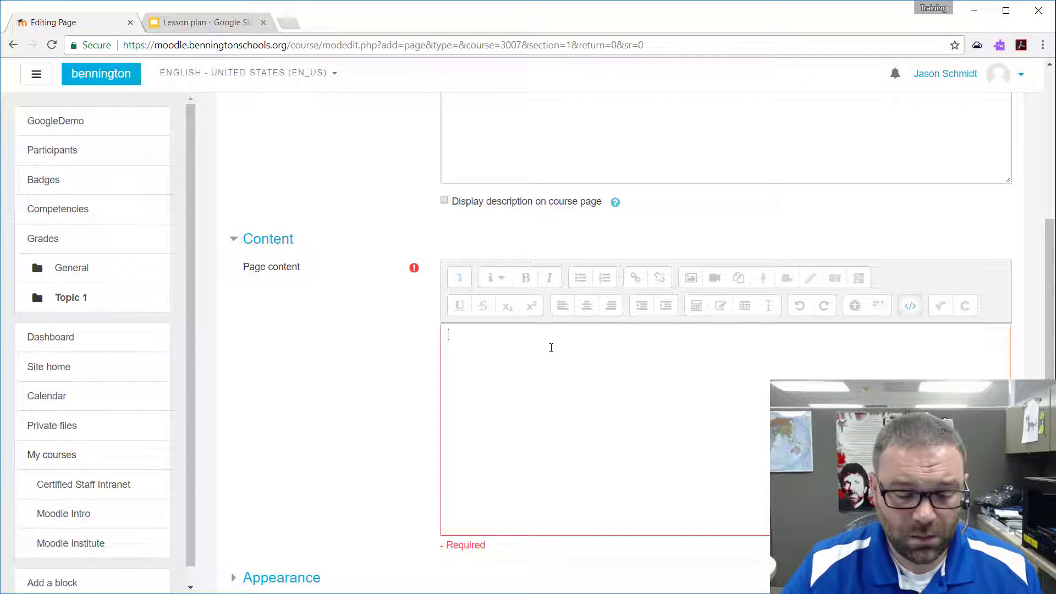
text(<iframe src="https://docs.google.com/presentation/d/1xNQwty6Heqt3lFQfBFtiTglpeyIFfr70DQwr2lCdNHw/embed?start=false&loop=false&delayms=3000" frameborder="0" width="480" height="299" allowfullscreen="true" mozallowfullscreen="true" webkitallowfullscreen="true"></iframe>)
scroll(398, 319, up, 6)
Name the page 'Google Slides Embed'.
click(519, 295)
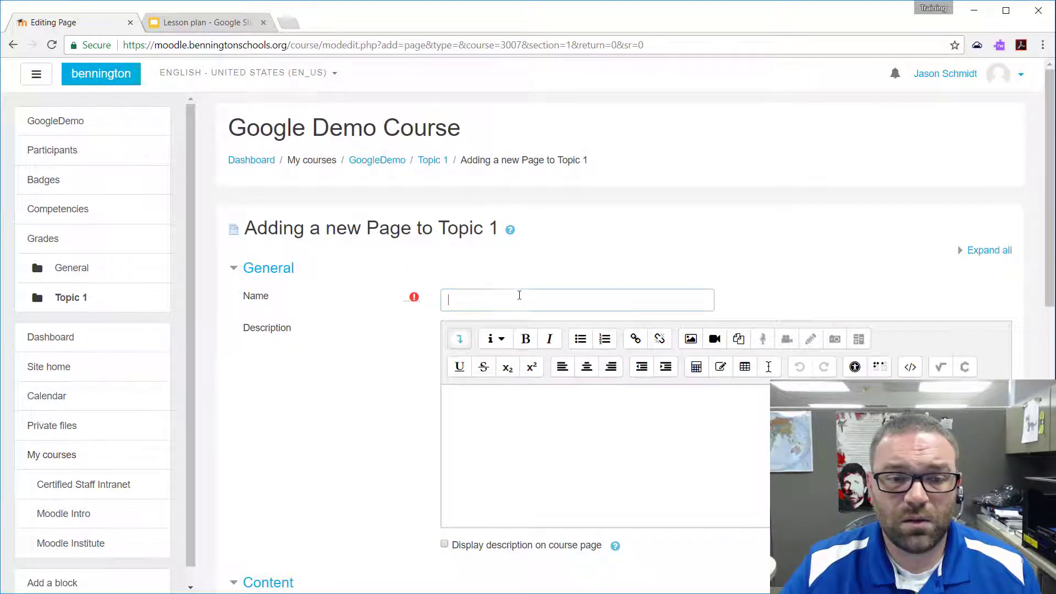
text(Google )
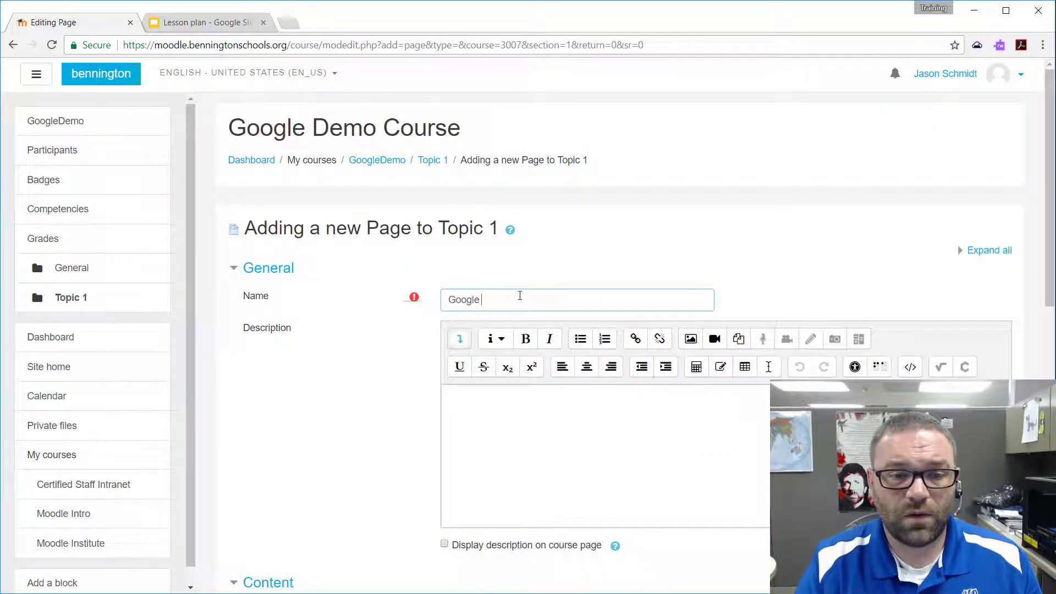
text(Slides Emb)
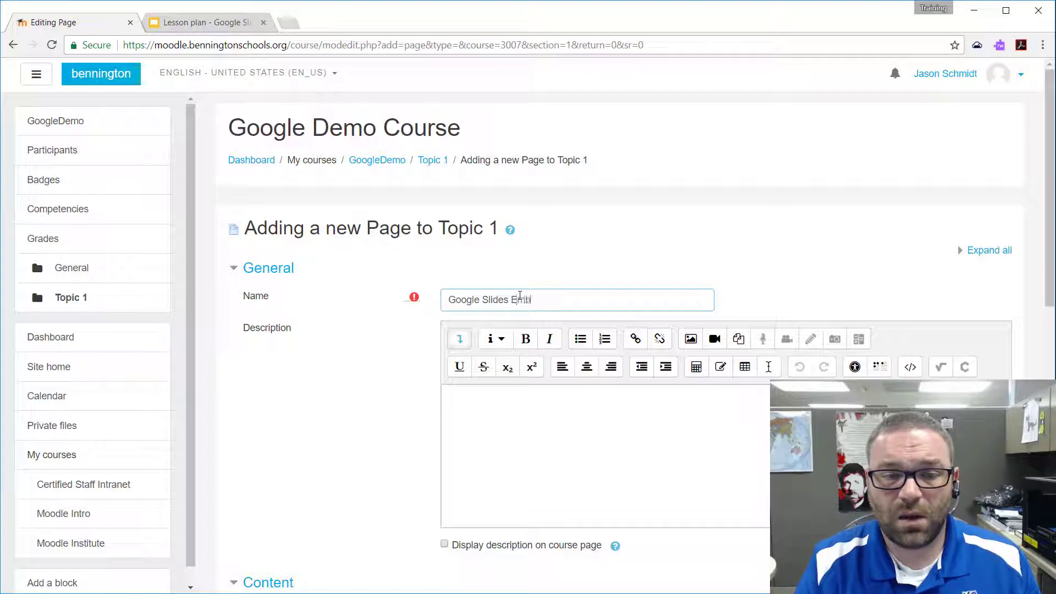
text(ed)
scroll(367, 297, down, 7)
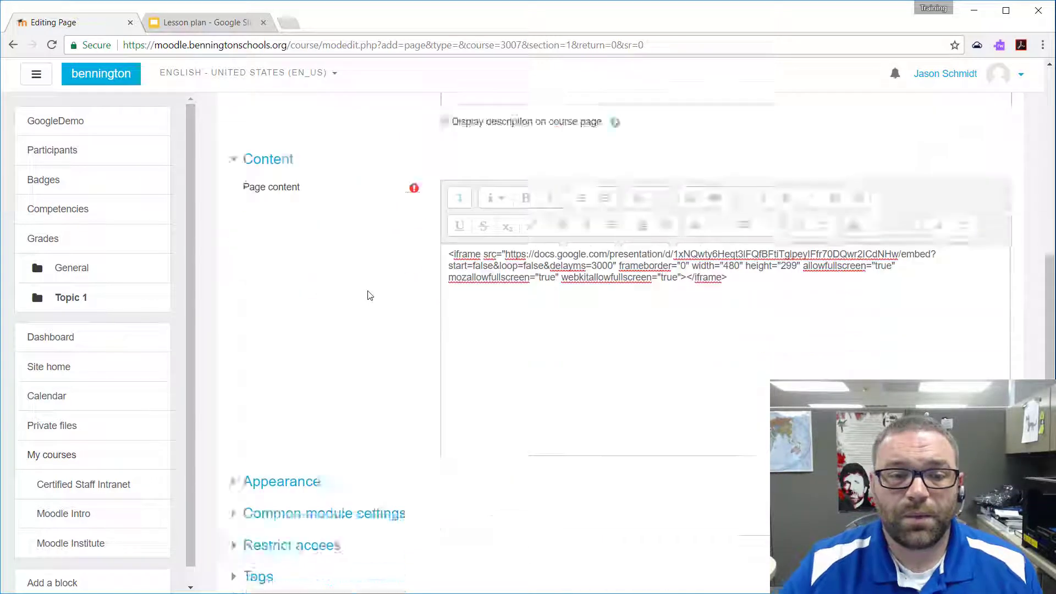
scroll(358, 286, down, 4)
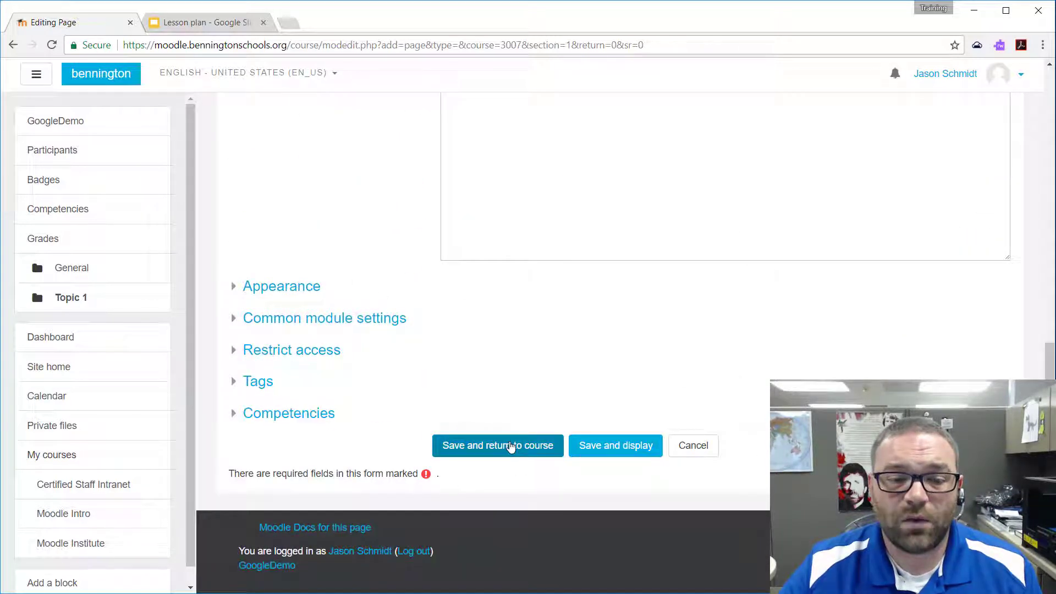
Save the Google Slides Embed page, view it to confirm the slideshow, then return to GoogleDemo.
click(511, 446)
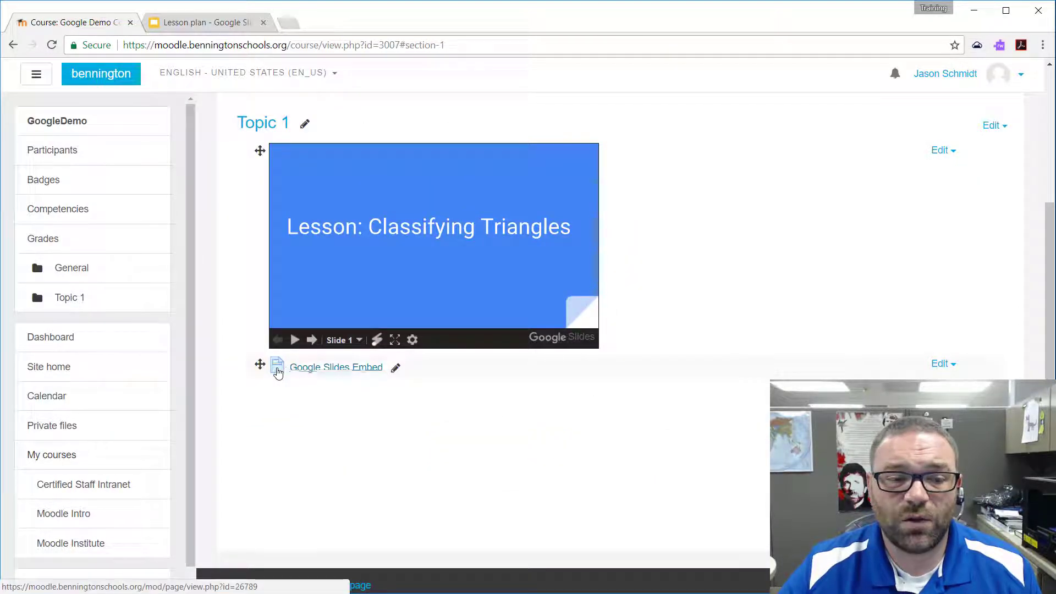
click(345, 372)
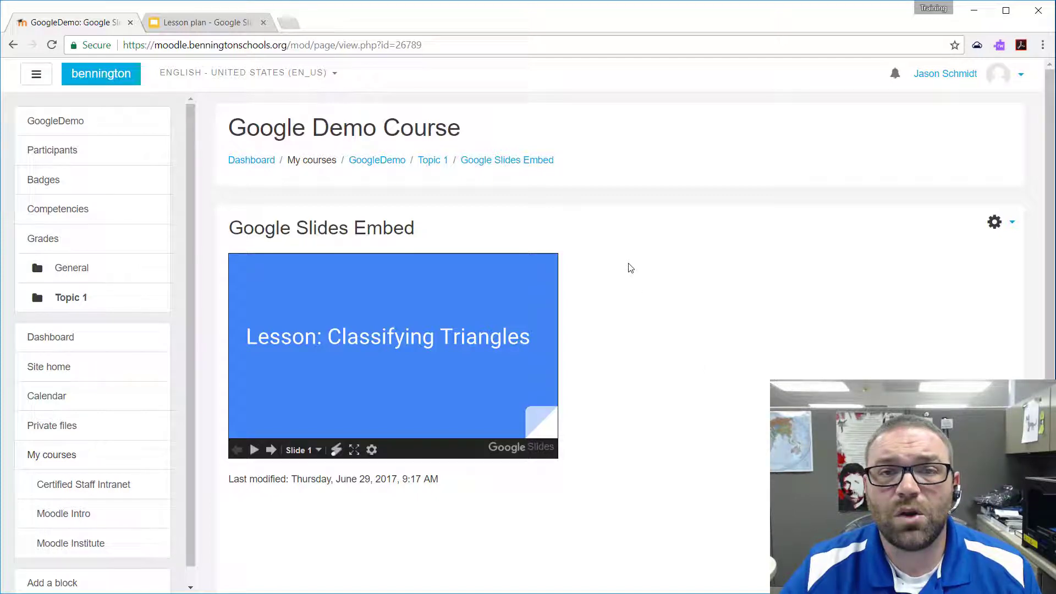
click(368, 165)
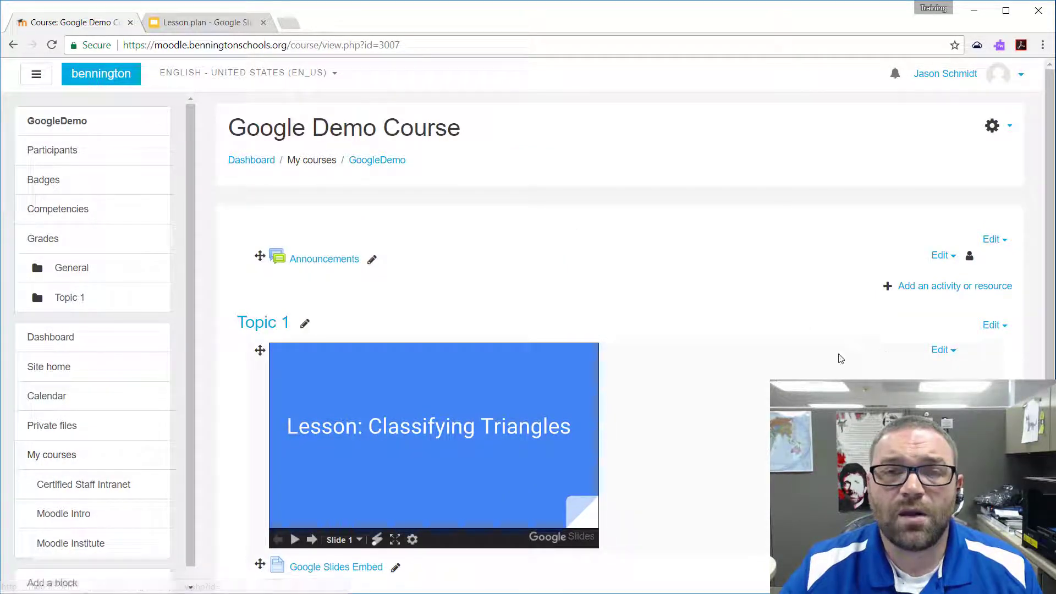
Bring up the activity and resource chooser for Topic 1 again.
scroll(955, 248, down, 1)
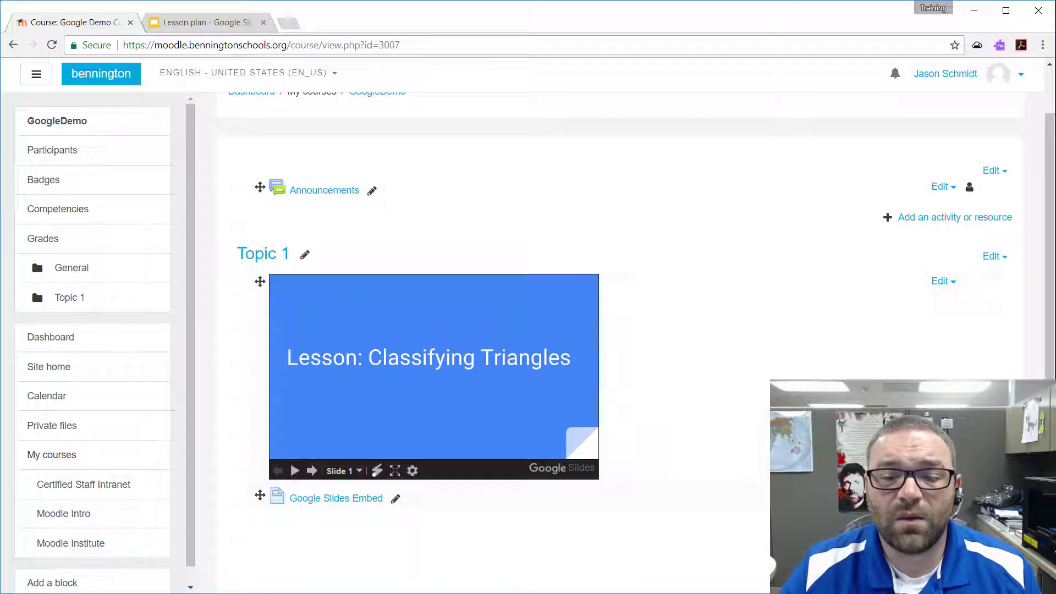
click(955, 216)
scroll(454, 323, down, 15)
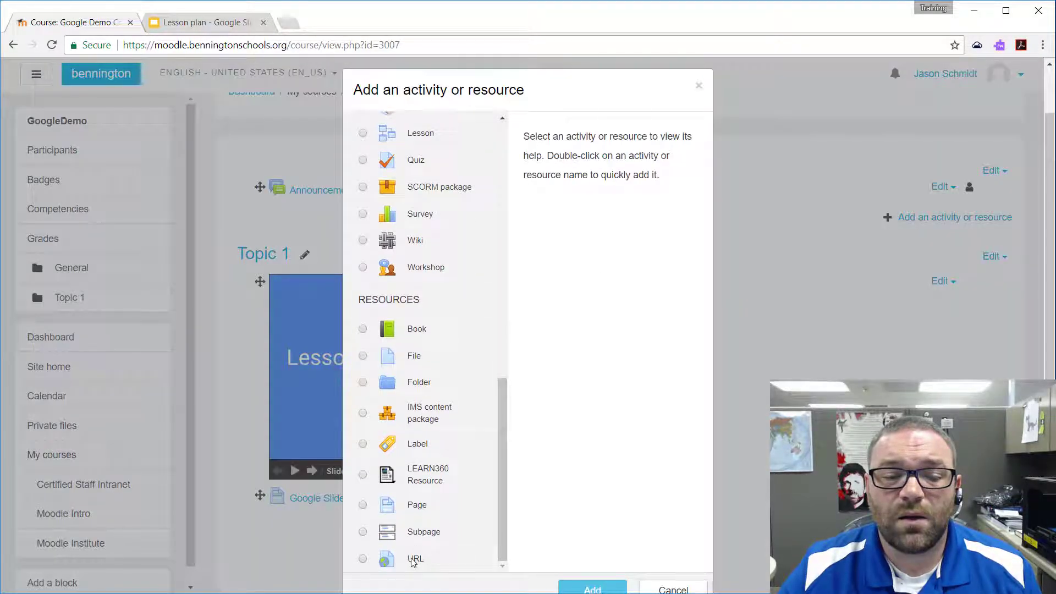
Start adding another Label to Topic 1.
click(415, 562)
click(417, 445)
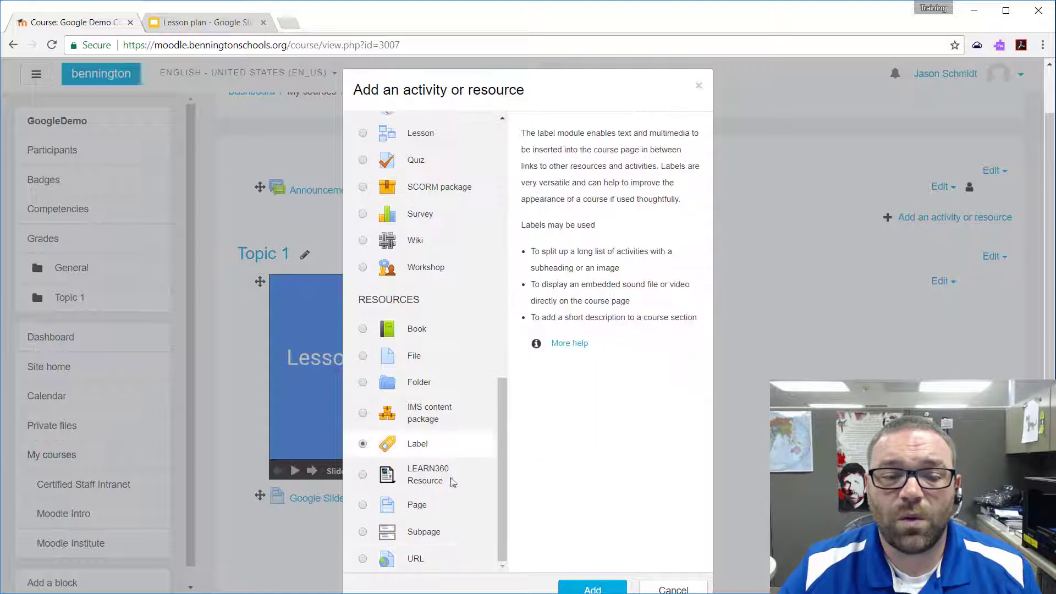
click(598, 584)
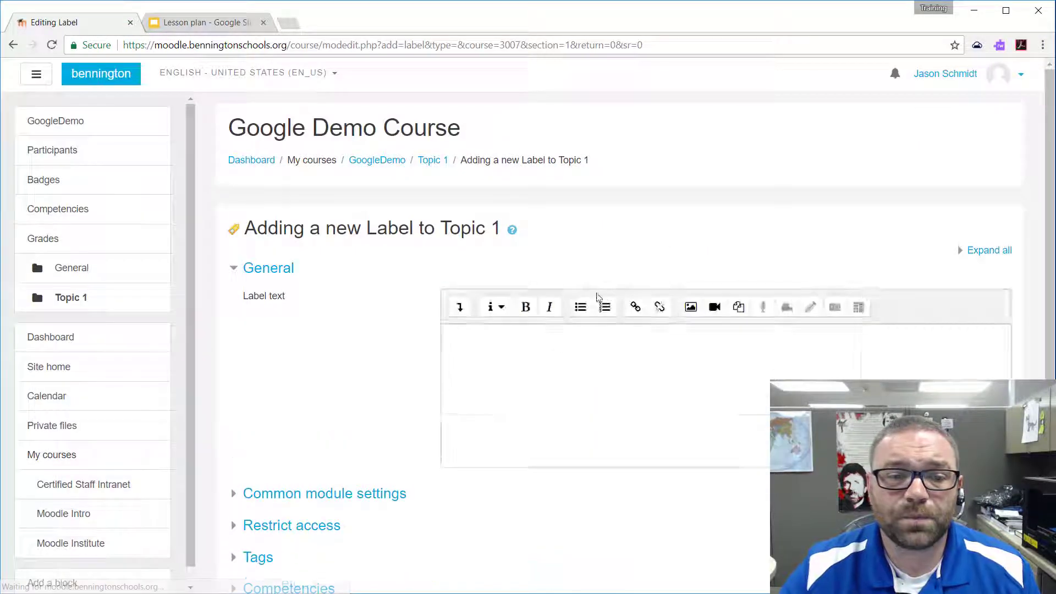
Paste the Google Slides iframe embed code into the label text as raw HTML.
scroll(602, 302, down, 2)
click(460, 238)
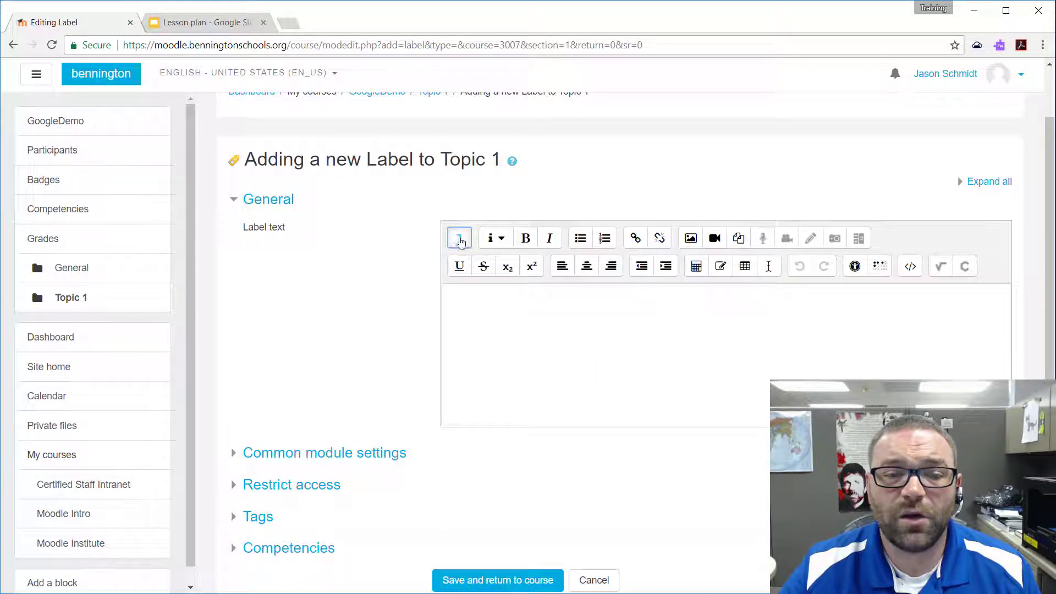
click(910, 267)
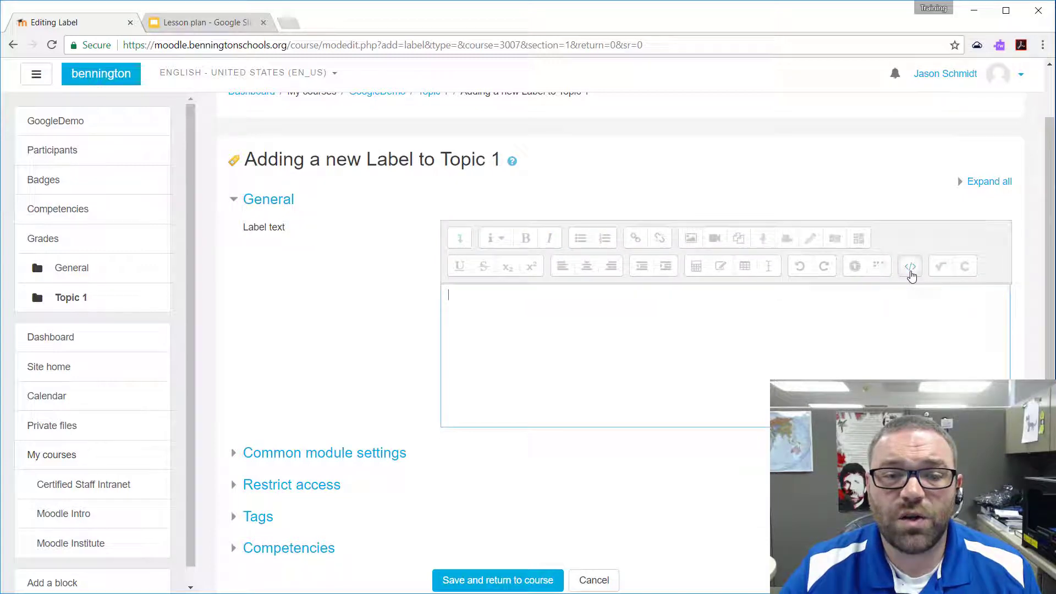
right_click(655, 318)
click(717, 410)
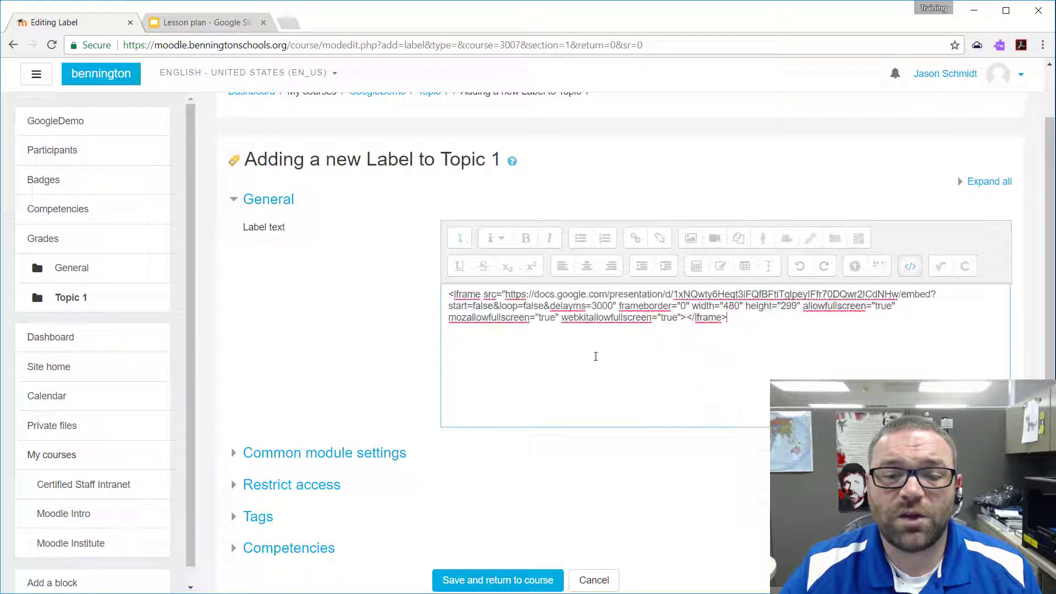